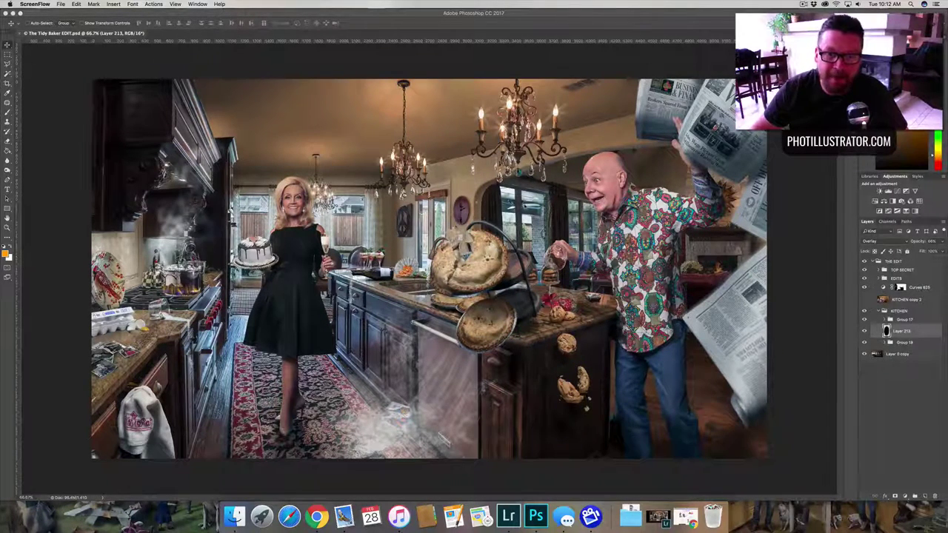
- Toggle Layer 213's visibility to compare the wall clock with and without its glare-reducing overlay
key("6")
key("5")
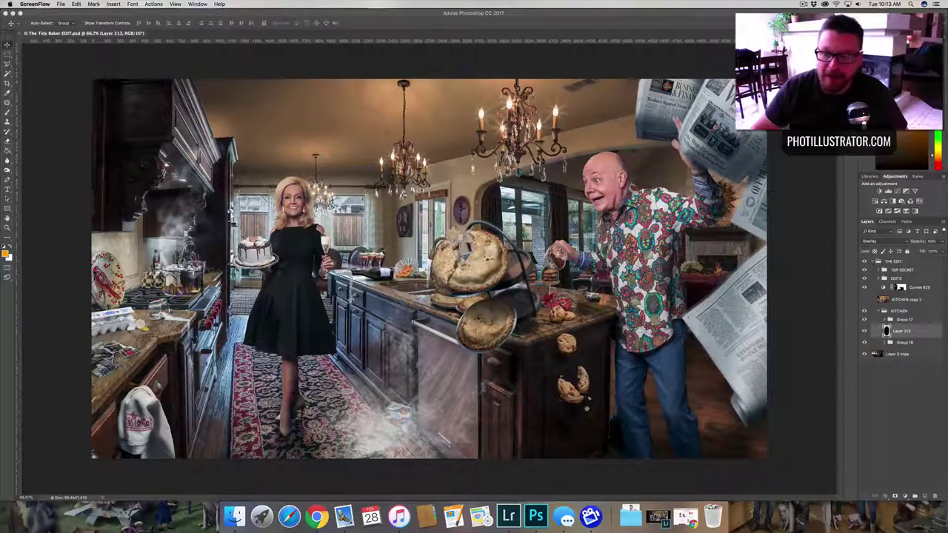
left_click(865, 333)
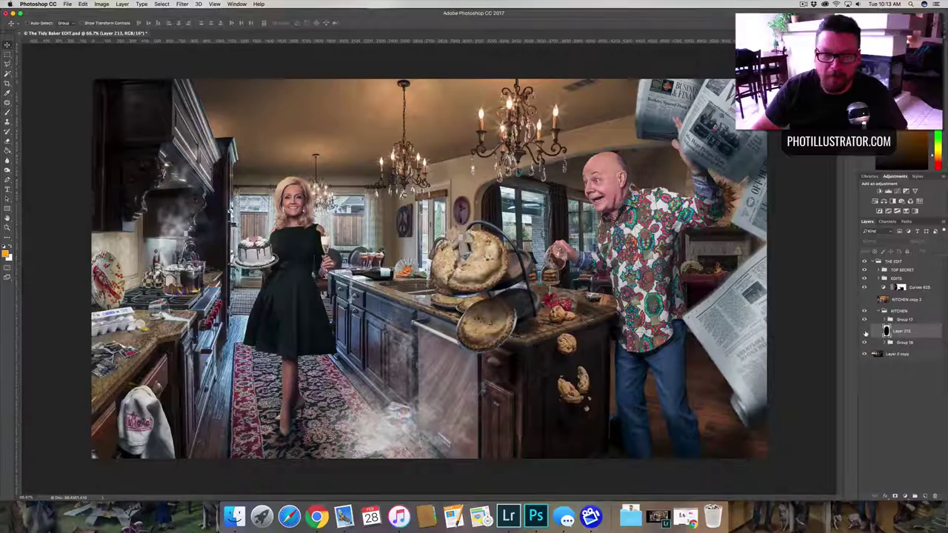
left_click(864, 332)
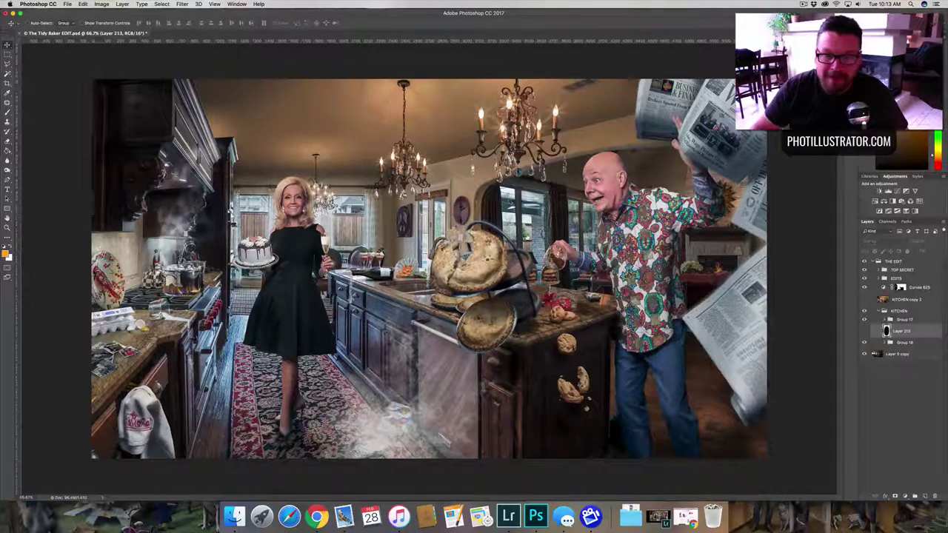
left_click(865, 333)
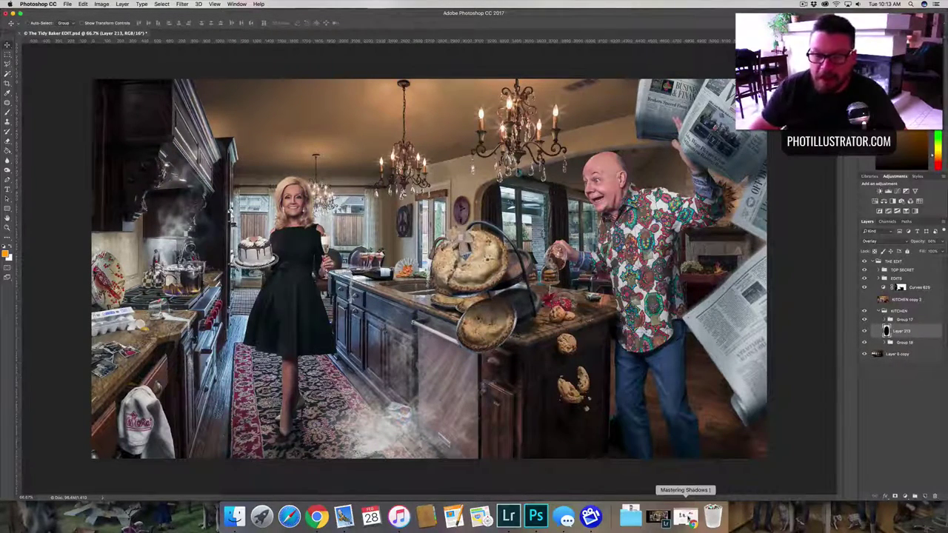
- Switch to Chrome, look through the Composite Photography Tools page, and minimize the browser window to return to Photoshop
left_click(686, 516)
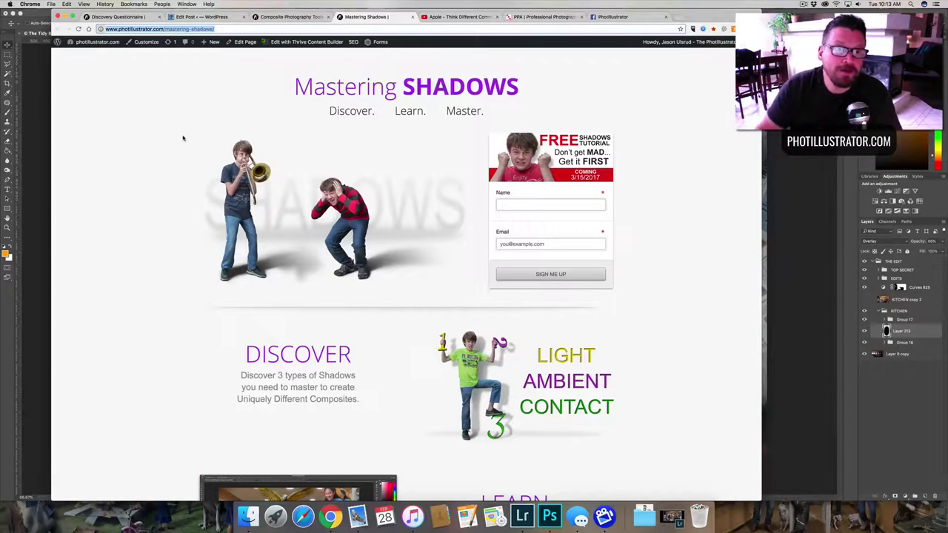
left_click(289, 17)
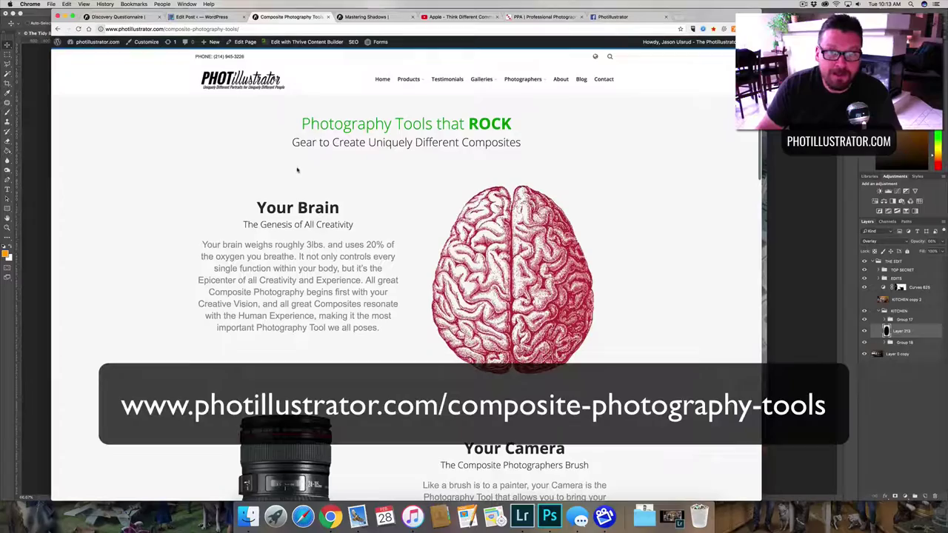
scroll(297, 170, "down", 5)
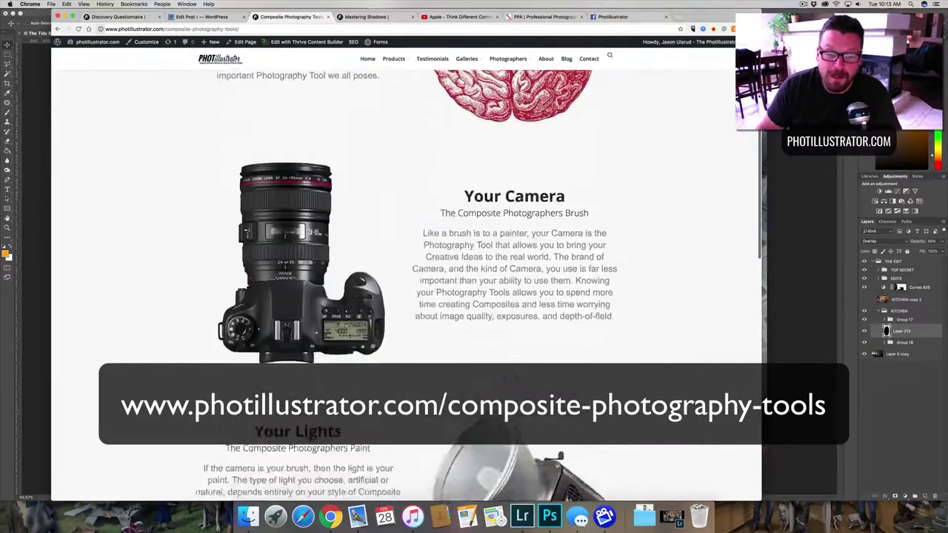
scroll(296, 167, "down", 5)
scroll(296, 167, "up", 10)
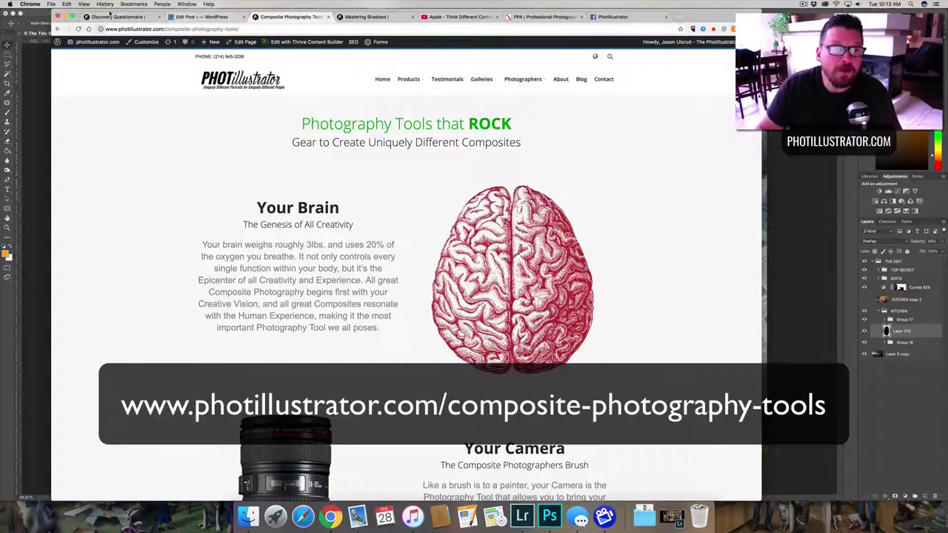
left_click(65, 15)
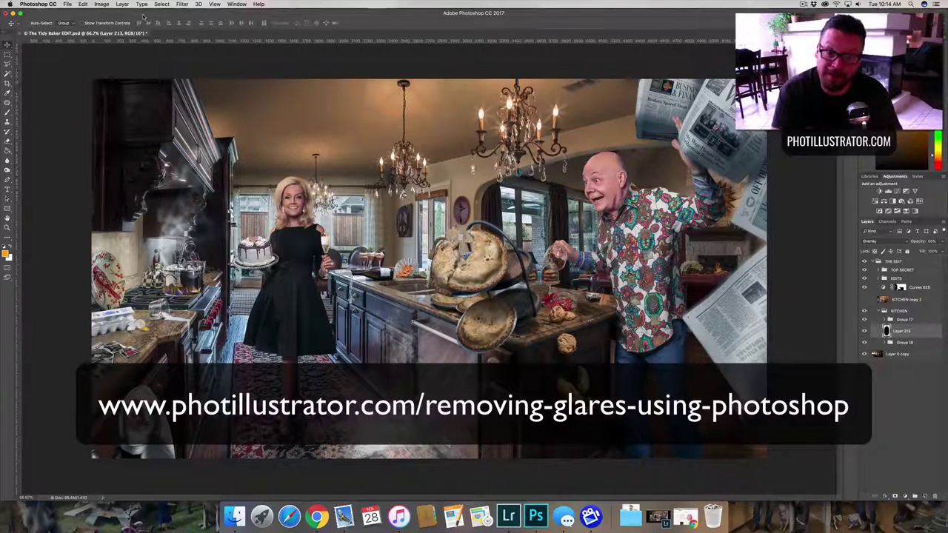
- Compare the wall clock with Layer 213 shown and hidden, leaving that layer hidden
key("6")
key("6")
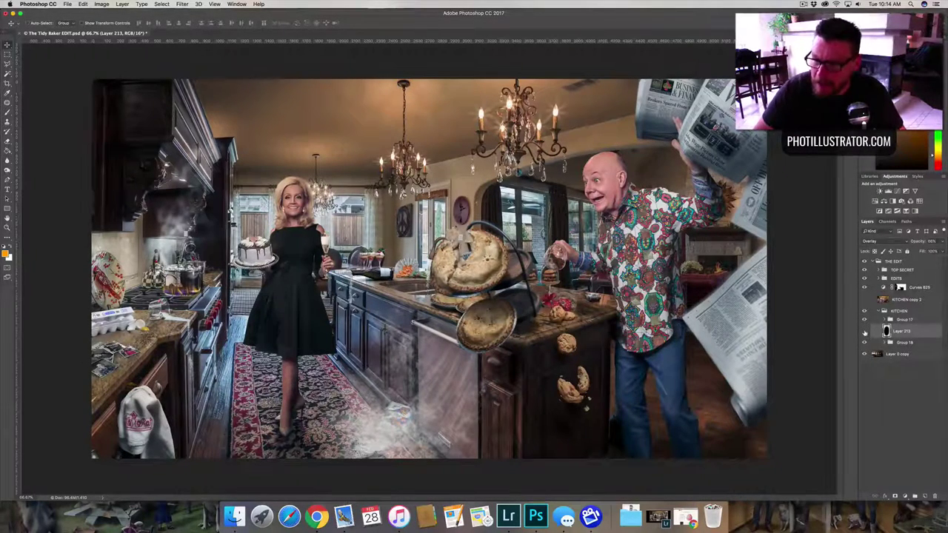
left_click(864, 331)
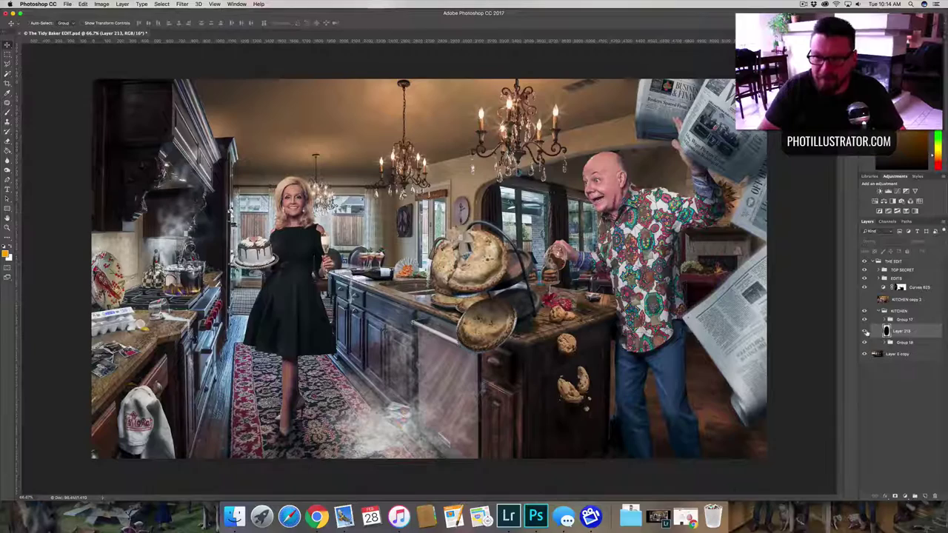
left_click(865, 332)
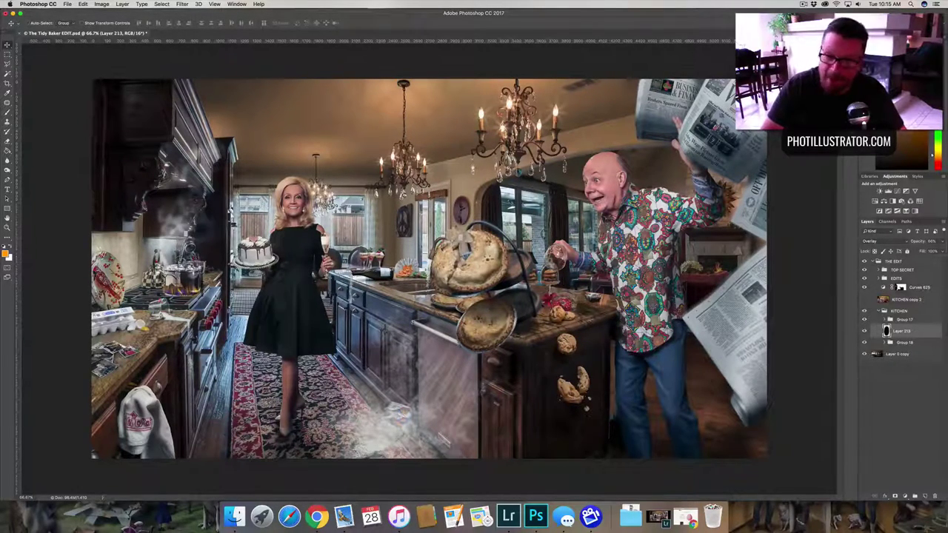
left_click(865, 331)
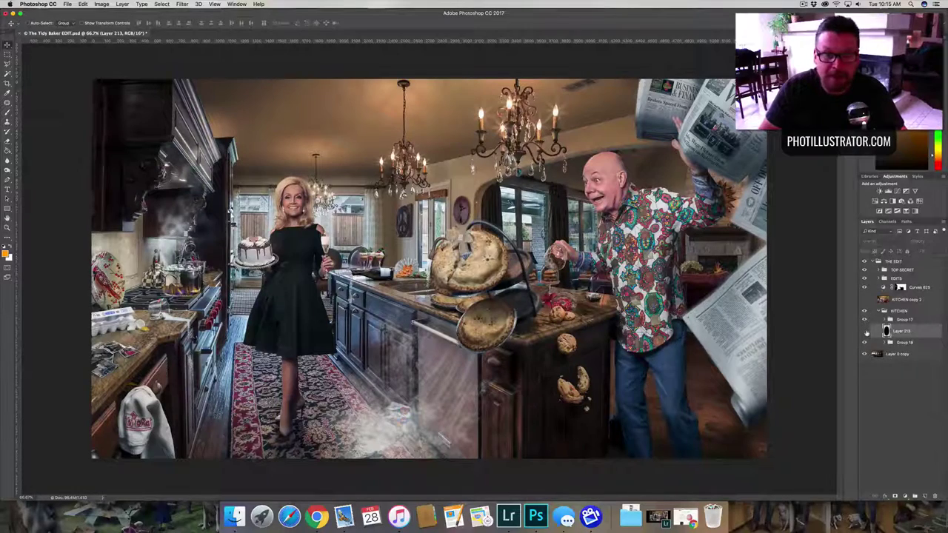
left_click(865, 332)
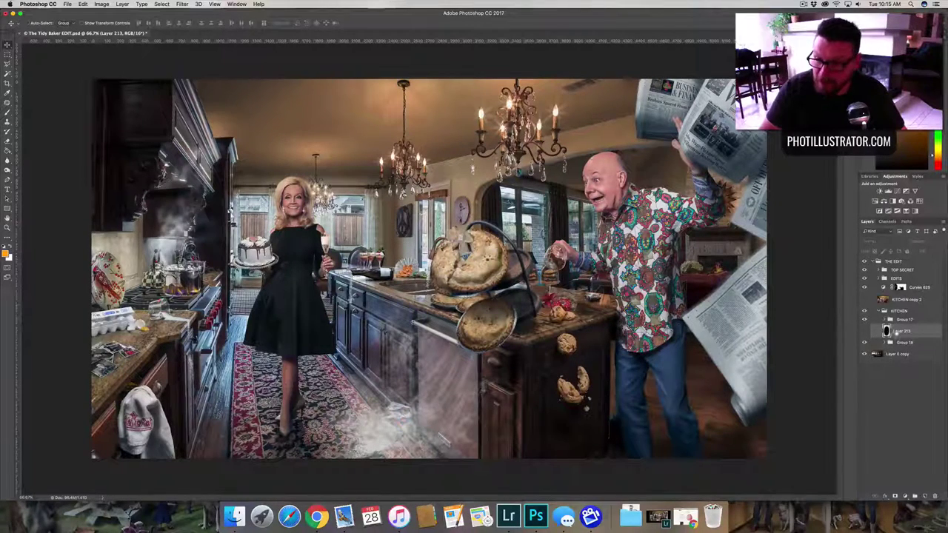
- Create a new layer above Layer 213 and paint the wall clock's entire face black with a soft-edged brush
left_click(925, 496)
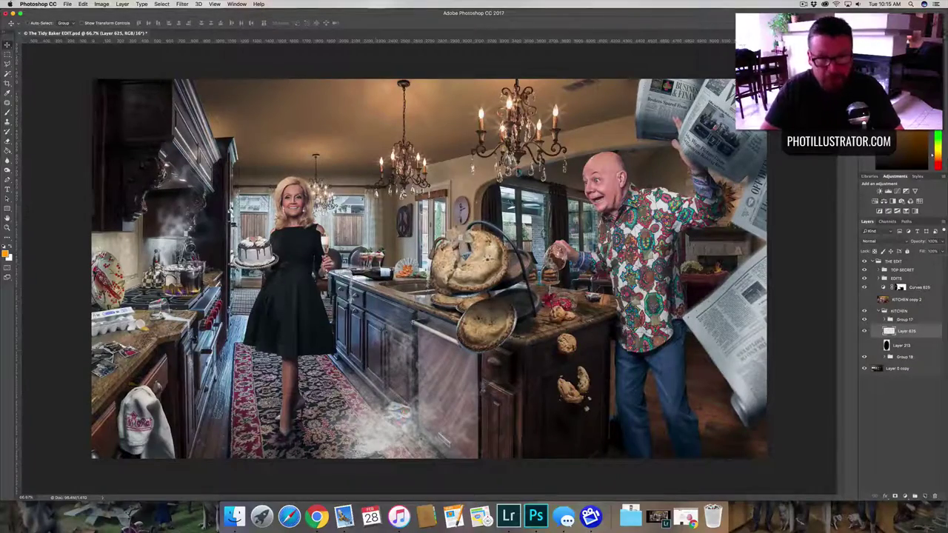
left_click(459, 222, "super")
left_click(459, 222, "super")
left_click(459, 222, "super")
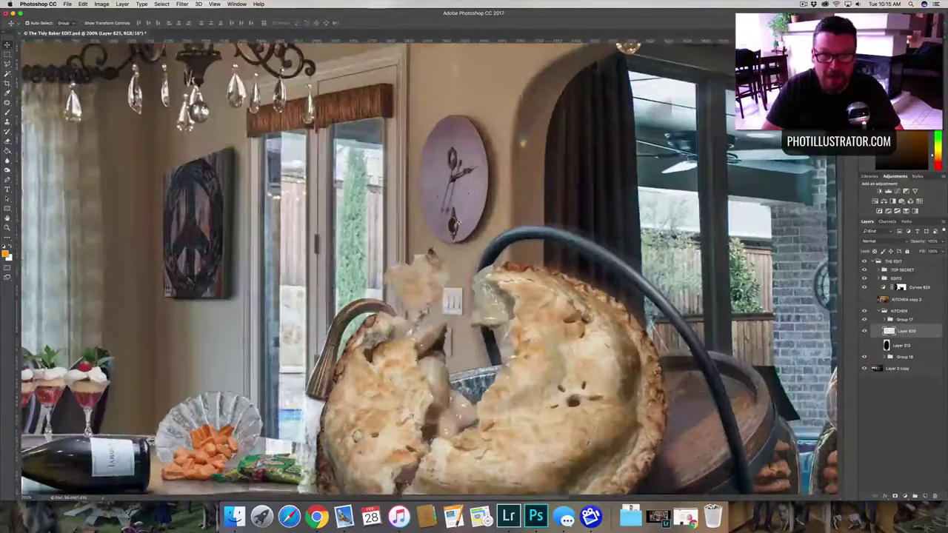
scroll(459, 217, "up", 1)
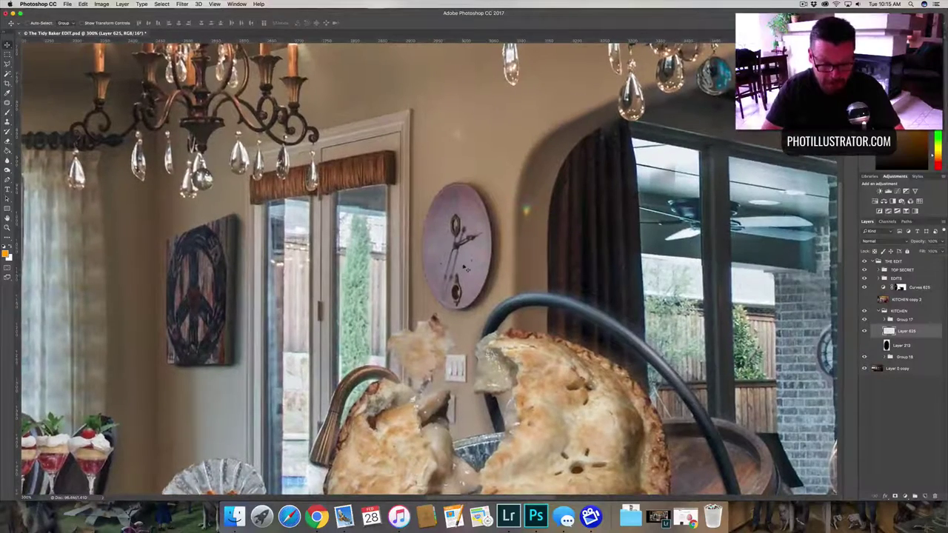
key("b")
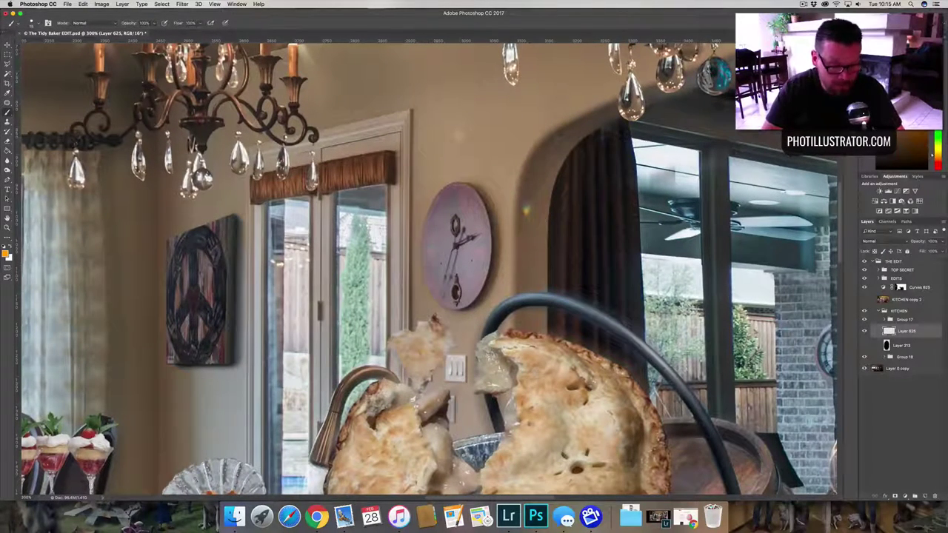
key("d")
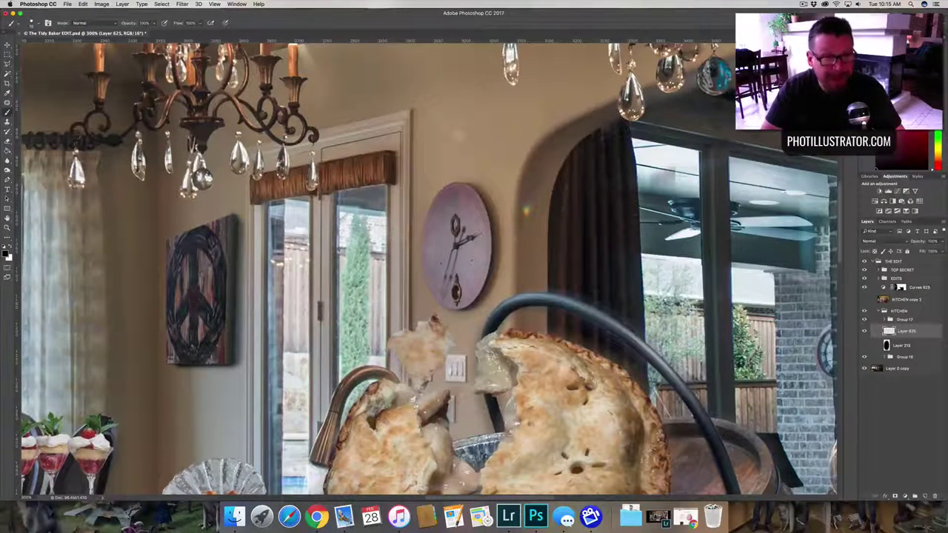
left_click_drag(518, 236, 568, 237)
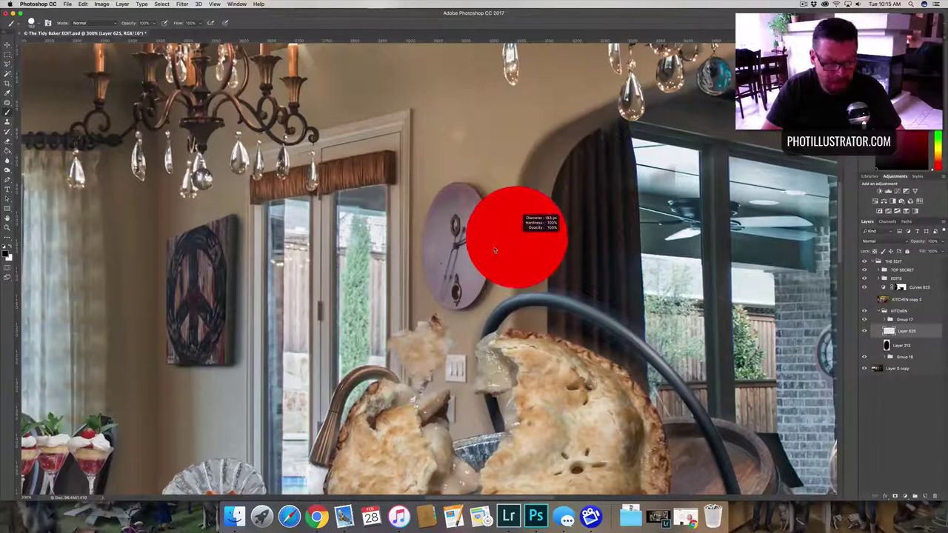
mouse_move(473, 222)
left_mouse_down()
mouse_move(443, 223)
mouse_move(457, 197)
left_mouse_up()
left_click(455, 203, "alt")
key("super+z")
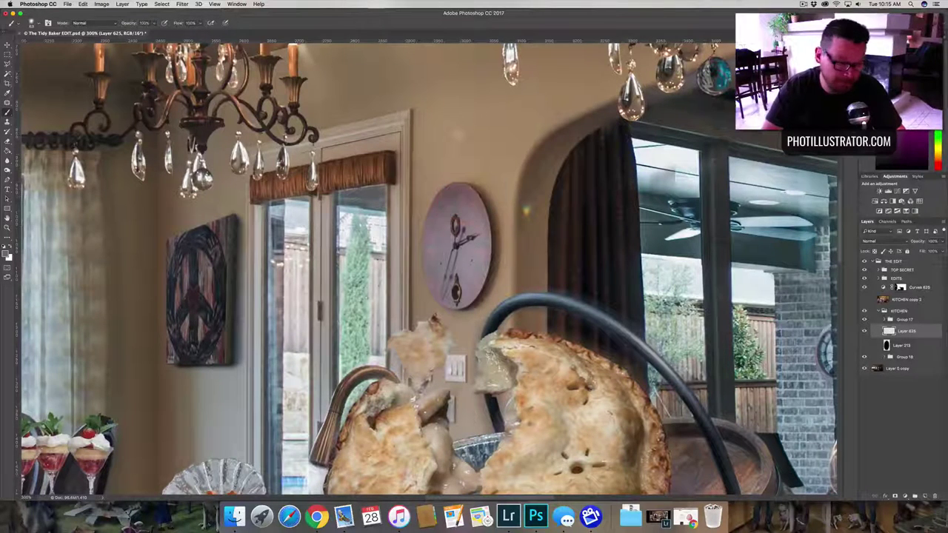
mouse_move(459, 204)
left_mouse_down("ctrl+alt")
mouse_move(445, 198)
mouse_move(425, 267)
mouse_move(448, 300)
mouse_move(482, 274)
mouse_move(463, 305)
mouse_move(485, 237)
mouse_move(477, 275)
mouse_move(481, 222)
mouse_move(470, 190)
mouse_move(448, 185)
mouse_move(477, 248)
mouse_move(468, 233)
mouse_move(455, 281)
mouse_move(449, 208)
left_mouse_up("ctrl+alt")
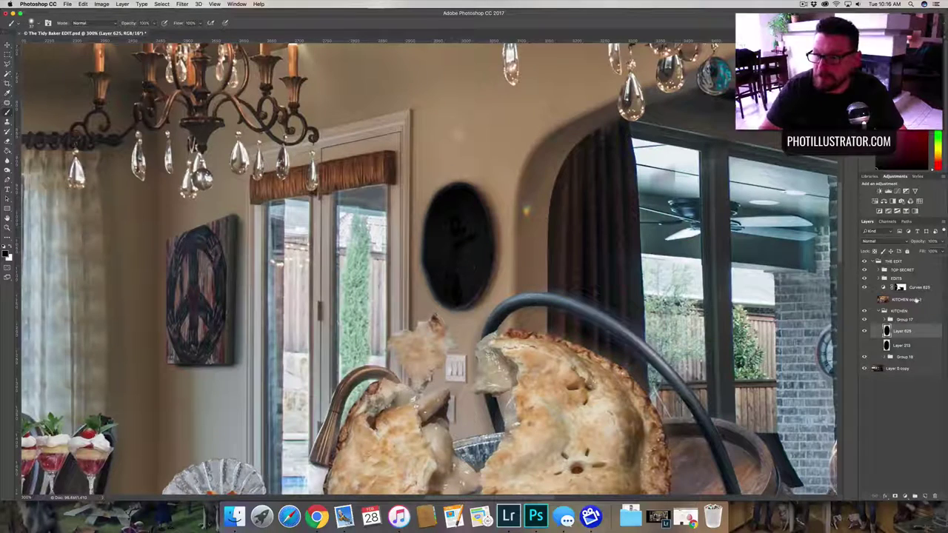
- Hide the TOP SECRET group and keep it collapsed
left_click(880, 271)
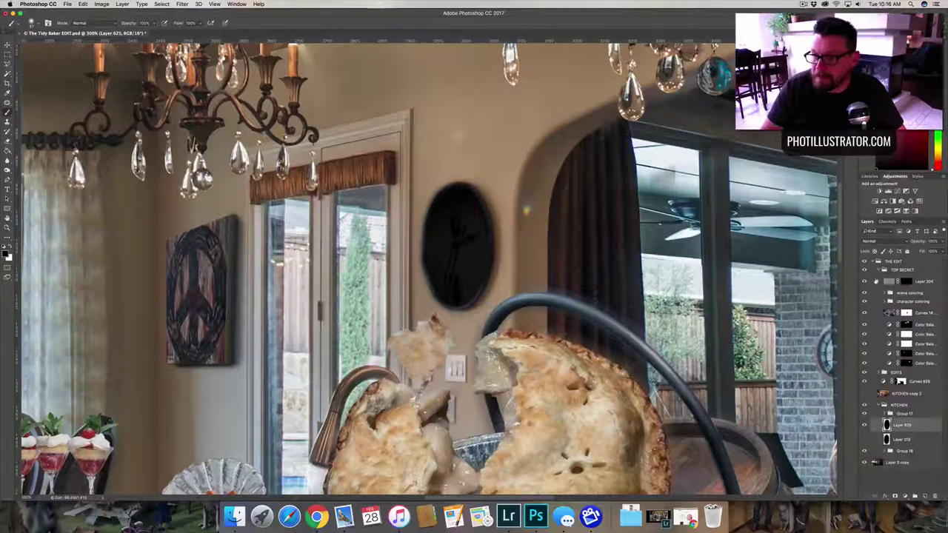
left_click(865, 270)
left_click(883, 270)
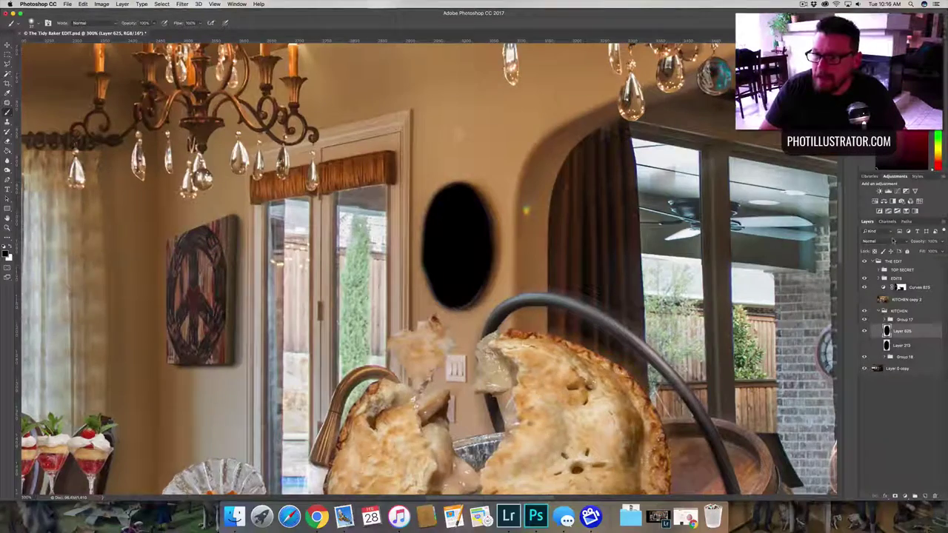
- Set the black clock layer's blend mode to Overlay and reduce its opacity to about 66%
left_click(814, 214)
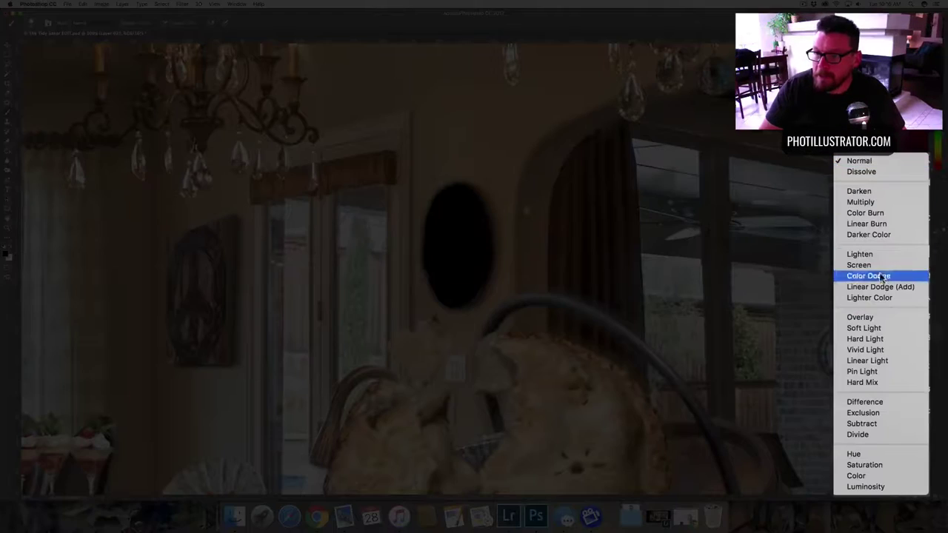
left_click(876, 312)
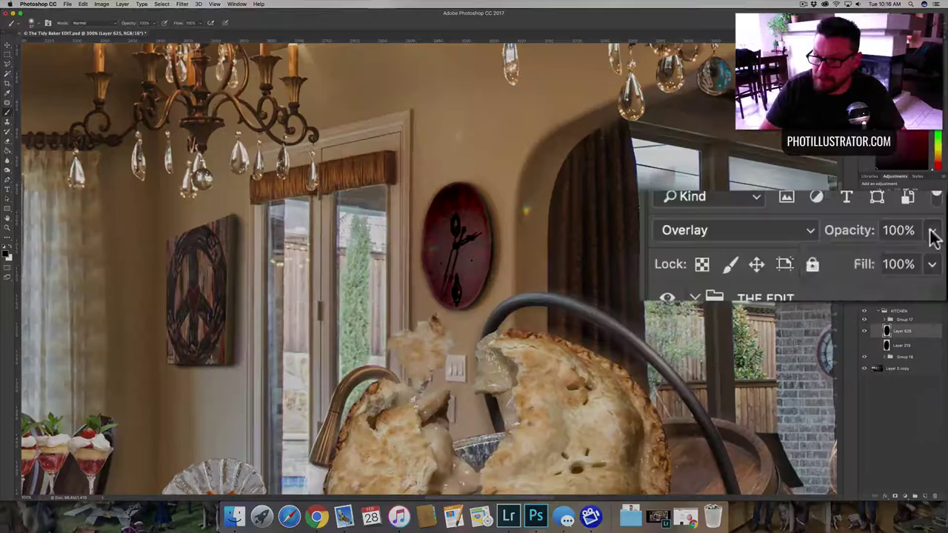
left_click(939, 243)
left_click(924, 252)
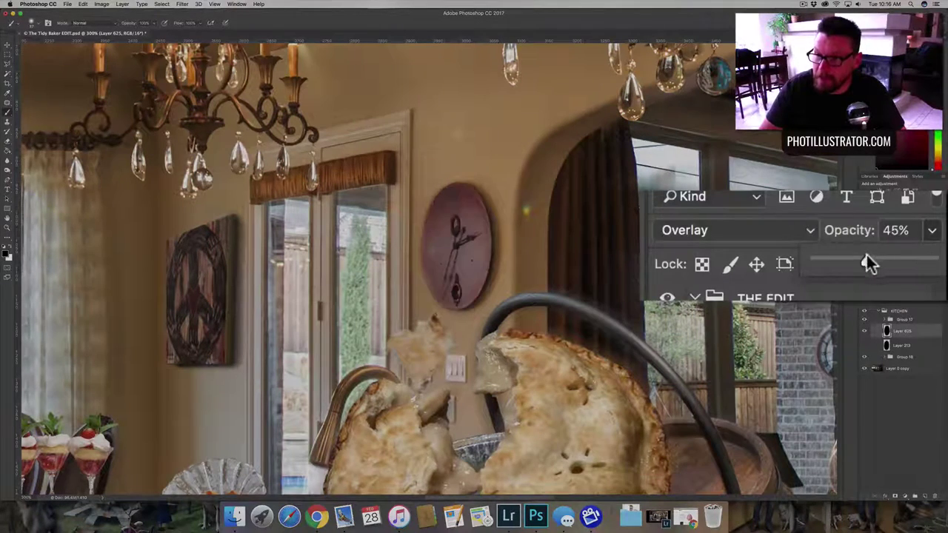
left_click_drag(869, 262, 892, 261)
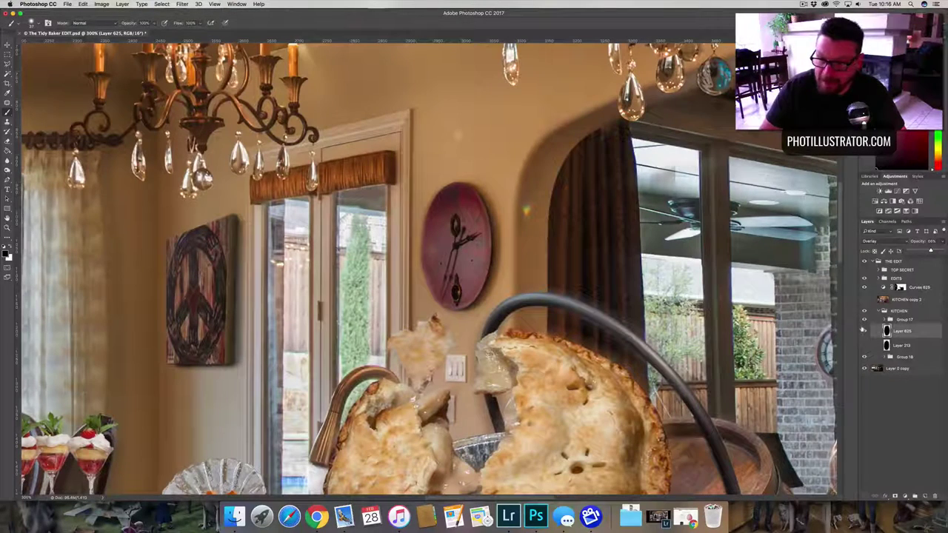
- Toggle the new Overlay layer off and on to compare the clock face before and after the glare reduction
left_click(865, 331)
left_click(865, 331)
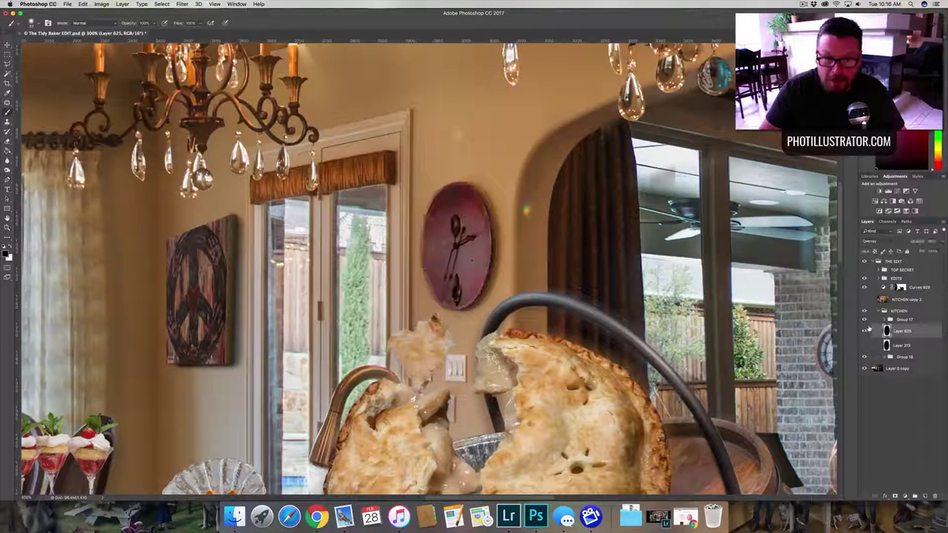
left_click(865, 331)
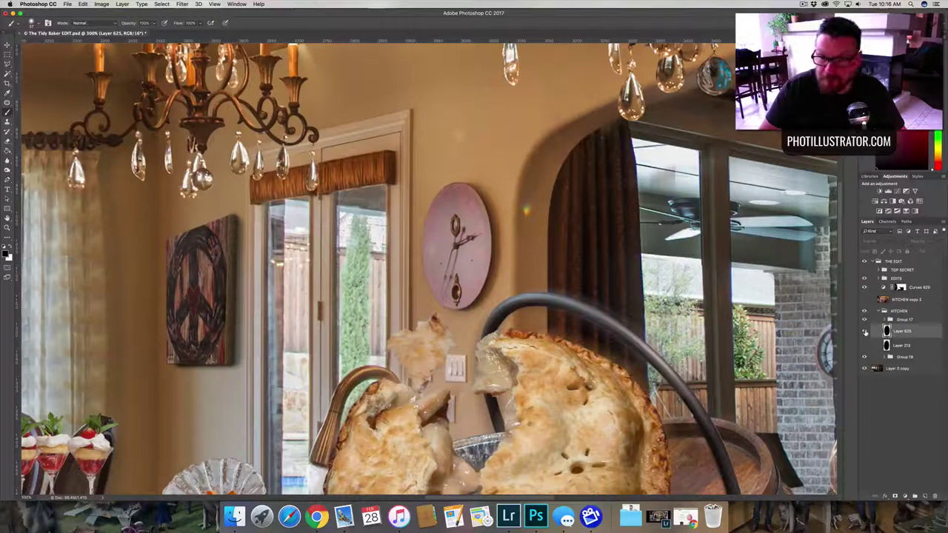
left_click(865, 331)
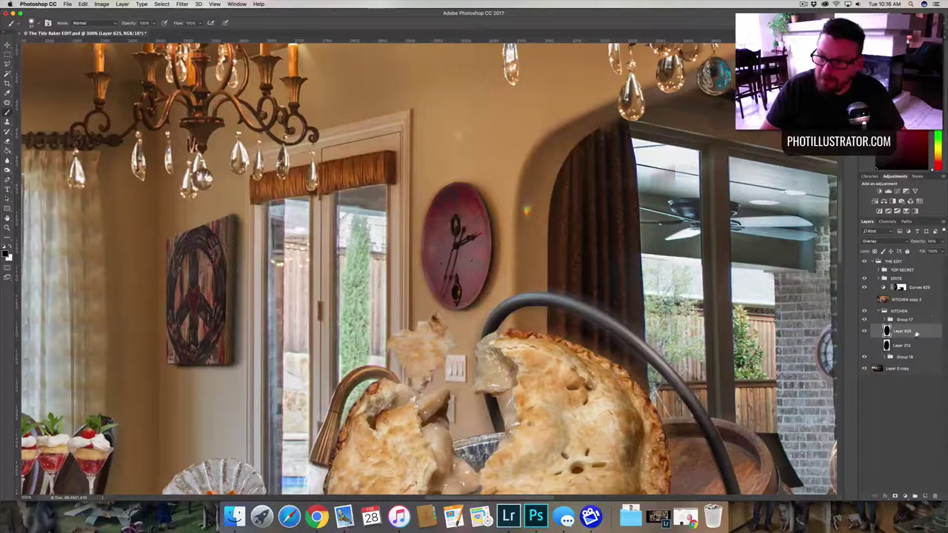
- Try limiting the black Overlay layer with Blend If's Underlying Layer sliders, reset them to 0 and 255, and keep 66% opacity
double_click(921, 333)
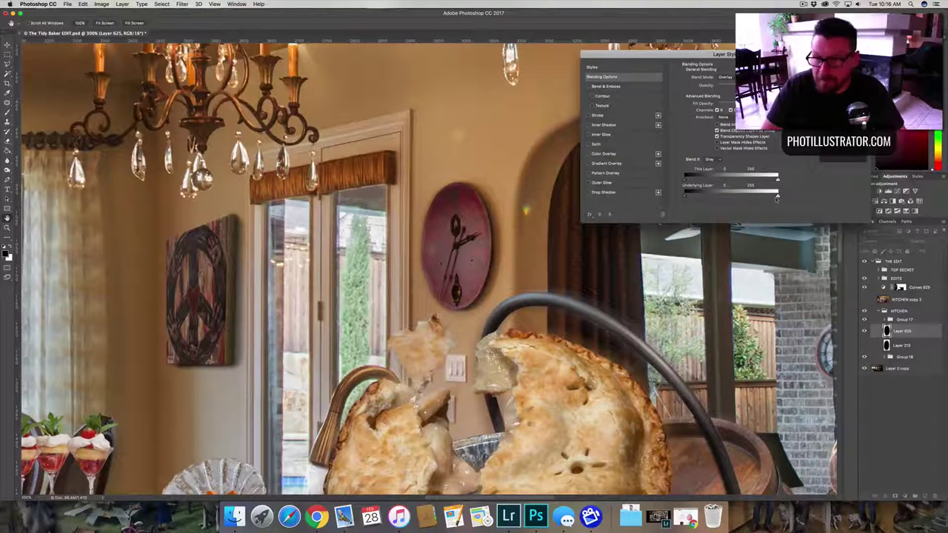
mouse_move(777, 195)
left_mouse_down()
mouse_move(685, 201)
mouse_move(788, 201)
left_mouse_up()
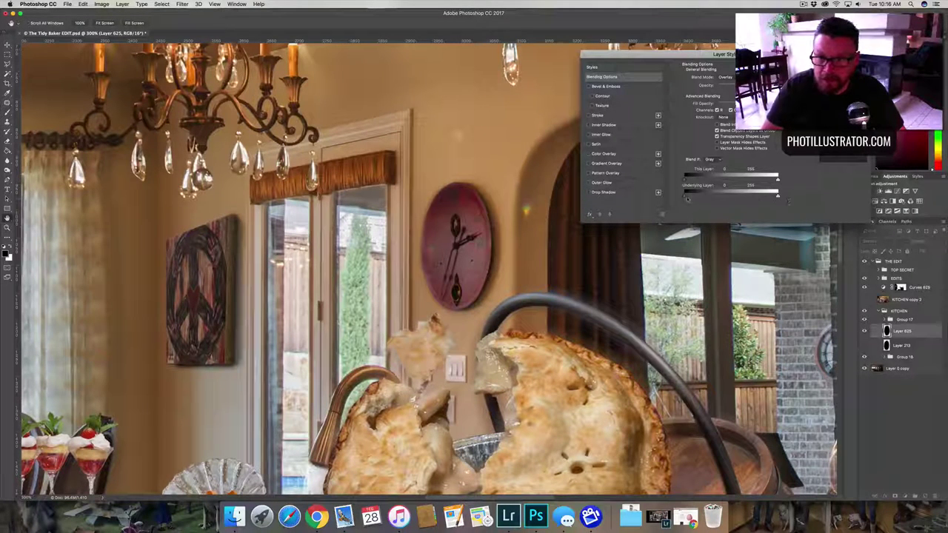
mouse_move(686, 198)
left_mouse_down()
mouse_move(777, 198)
mouse_move(656, 199)
mouse_move(711, 195)
mouse_move(678, 198)
left_mouse_up()
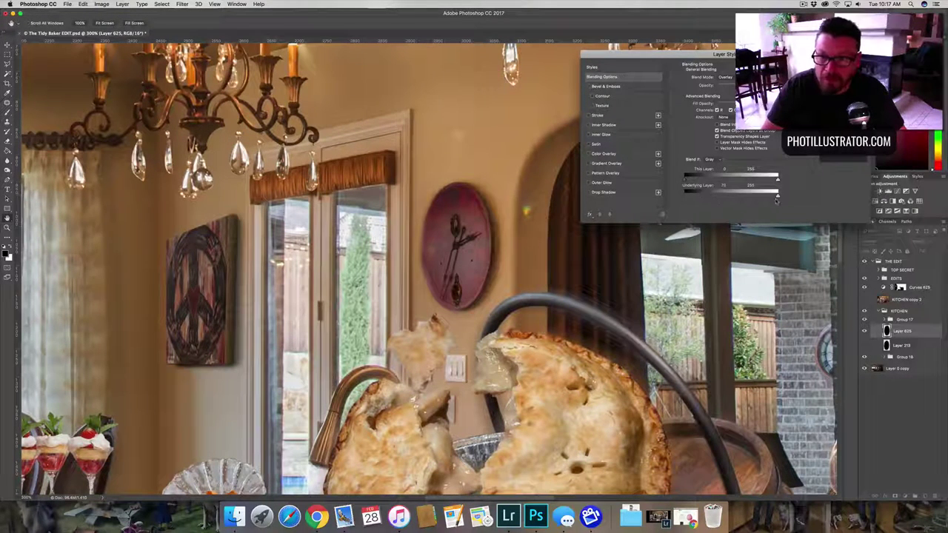
mouse_move(773, 199)
left_mouse_down()
mouse_move(749, 198)
mouse_move(787, 199)
mouse_move(735, 198)
mouse_move(787, 198)
left_mouse_up()
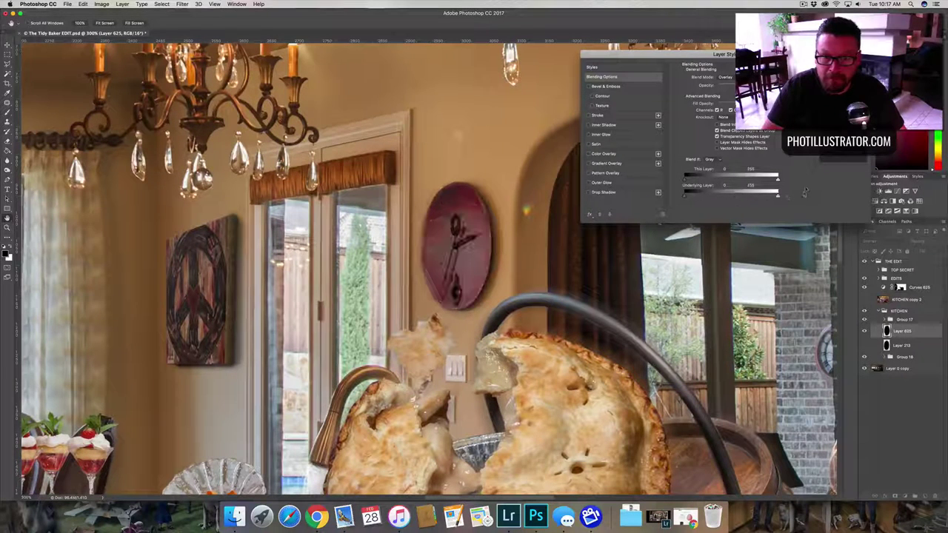
left_click(846, 67)
key("6")
key("6")
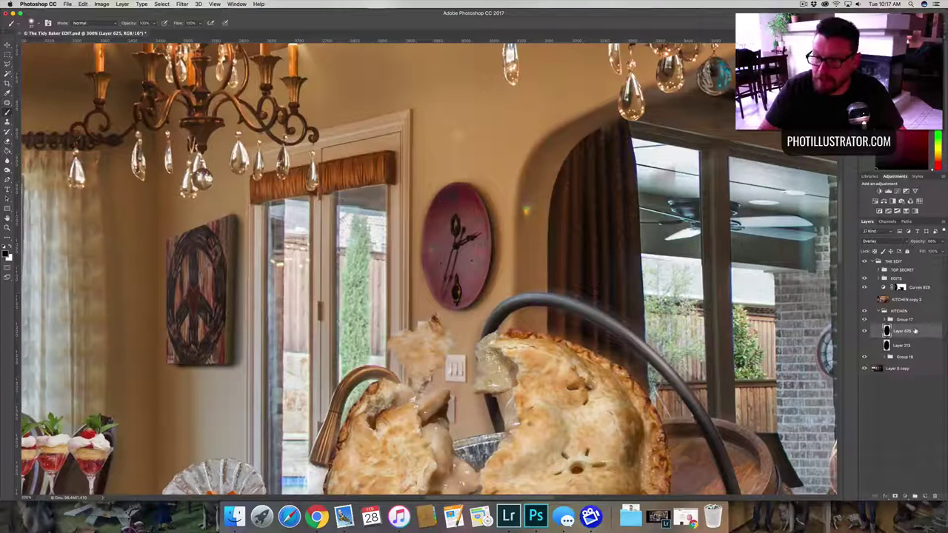
- Try darkening the clock further with a duplicate of the Overlay layer at about 24% opacity, and delete the duplicate
key("super+j")
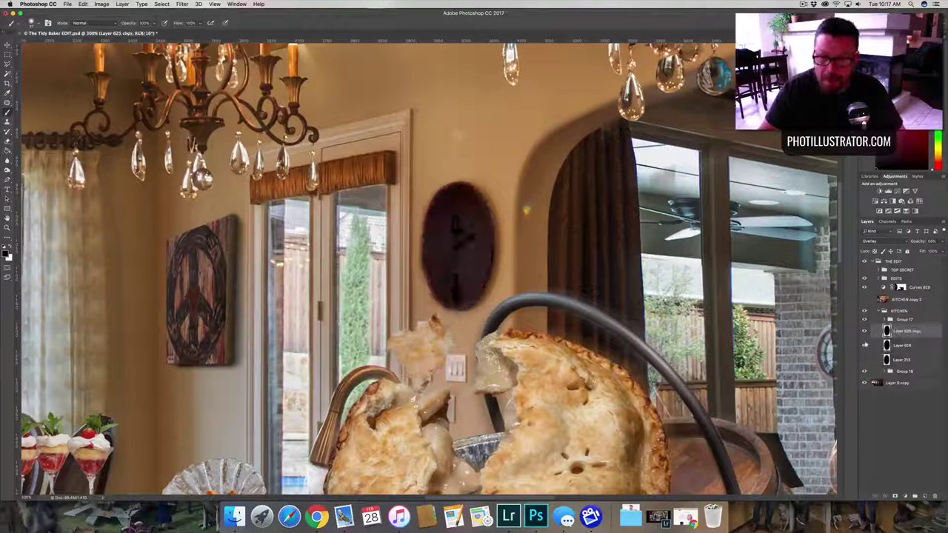
left_click(942, 241)
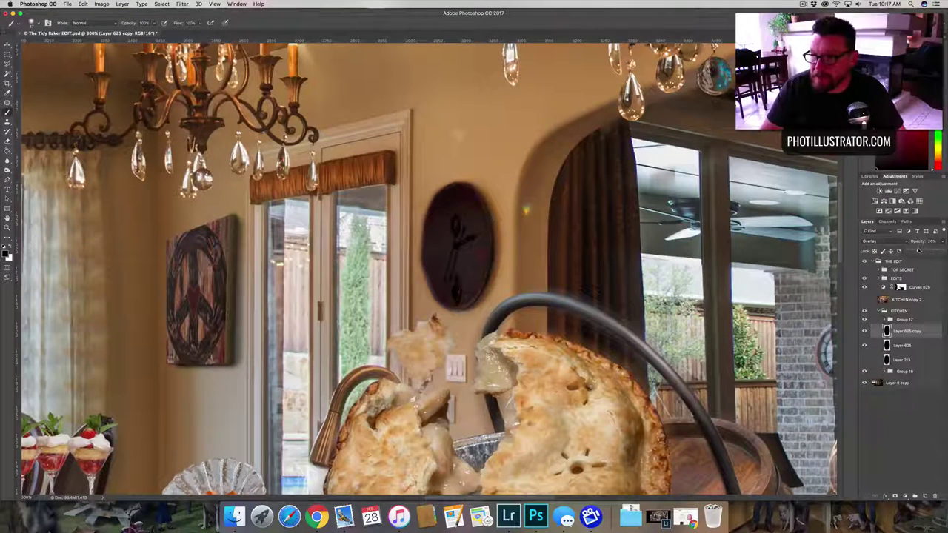
mouse_move(919, 250)
left_mouse_down()
mouse_move(910, 251)
mouse_move(922, 251)
left_mouse_up()
key("Delete")
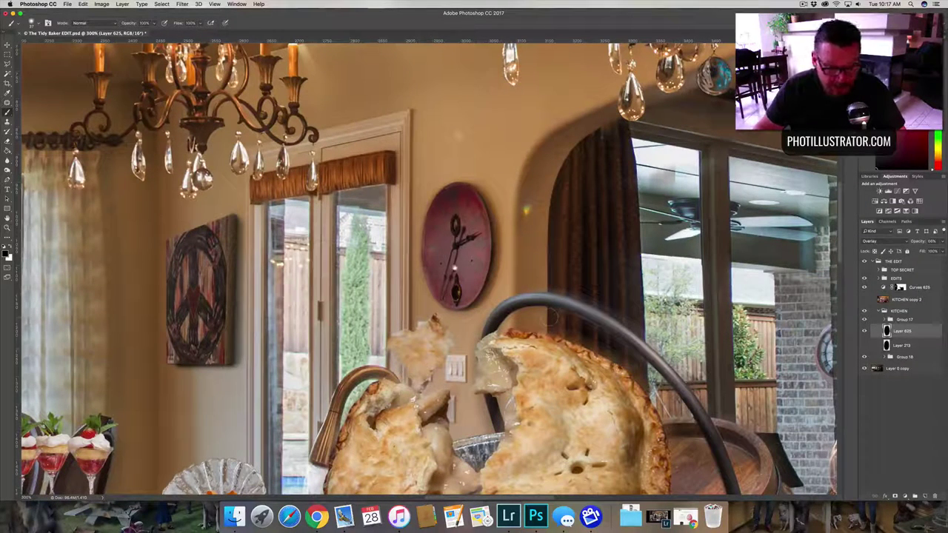
- Compare the clock within the wider kitchen scene by switching the Overlay layer's visibility off and on twice
key("super+minus")
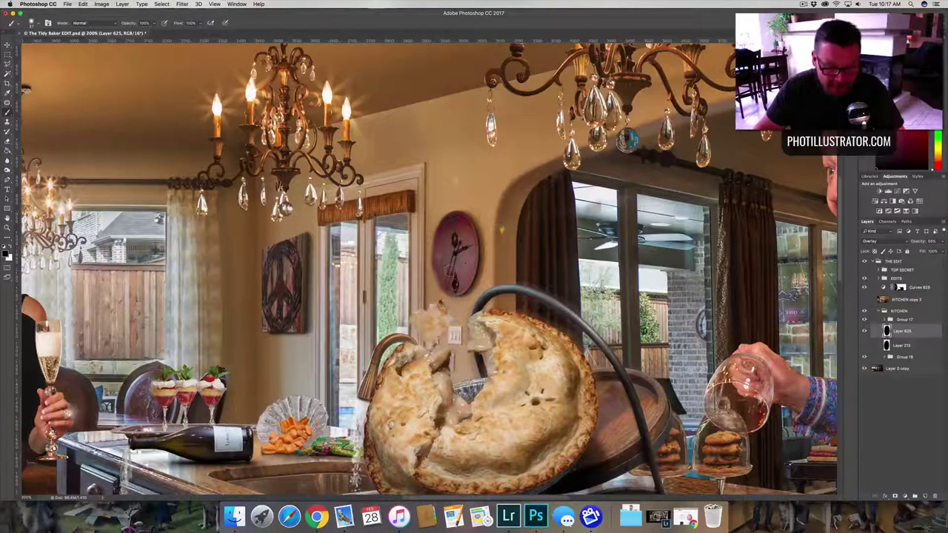
key("v")
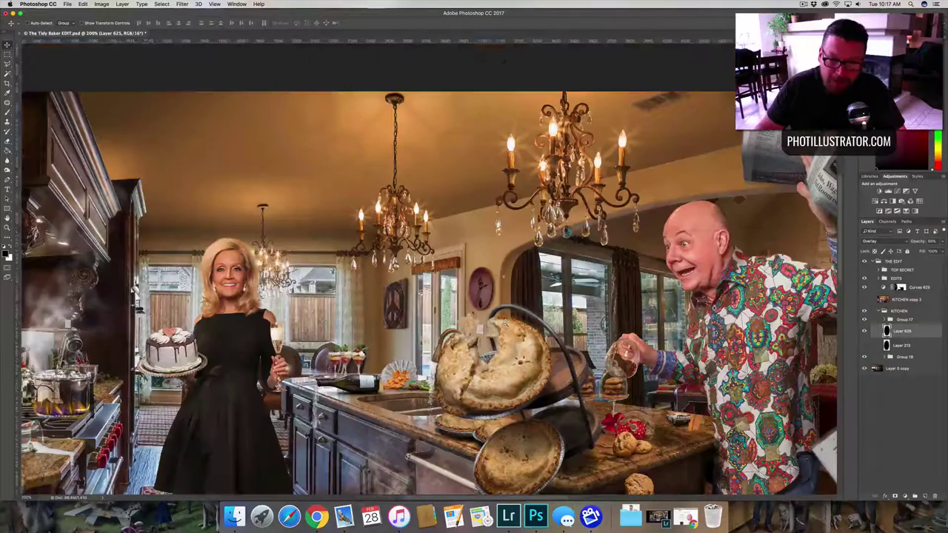
key("super+minus")
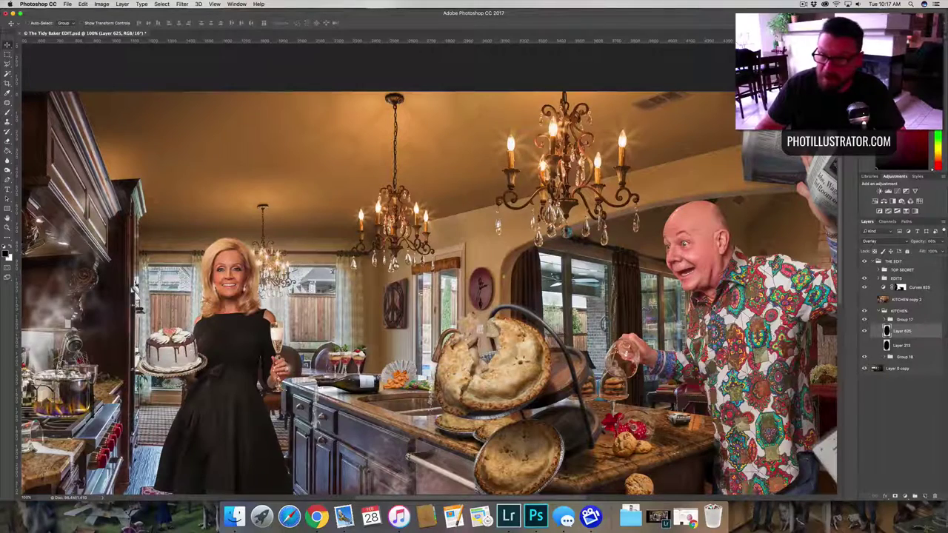
left_click(864, 332)
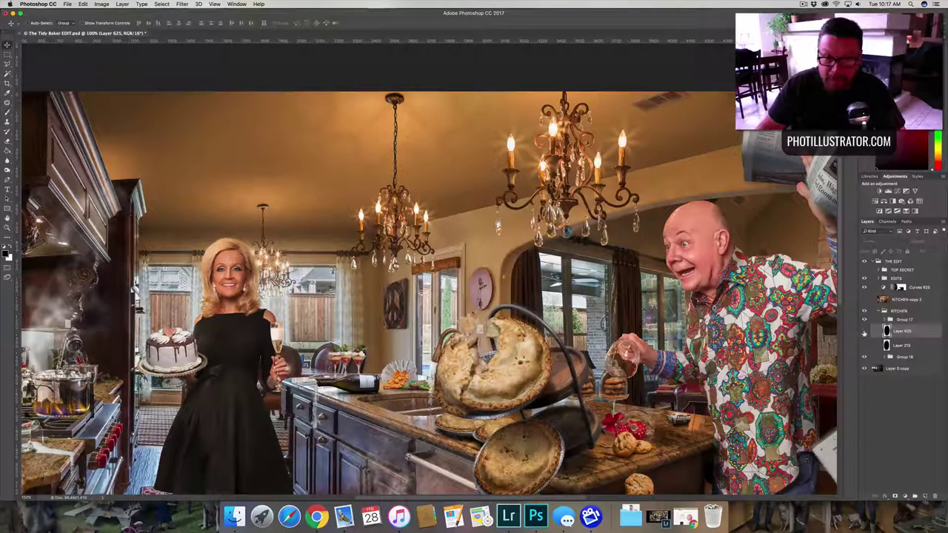
left_click(863, 332)
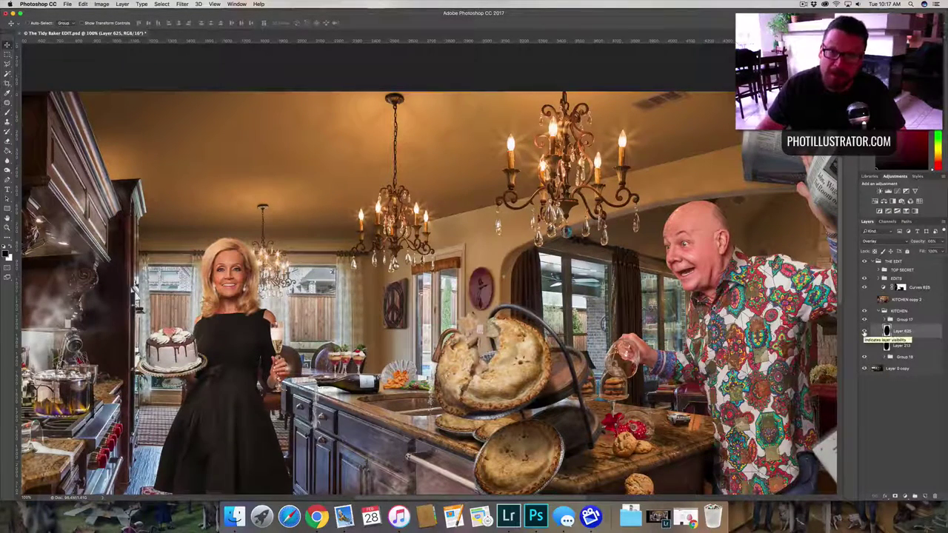
left_click(864, 332)
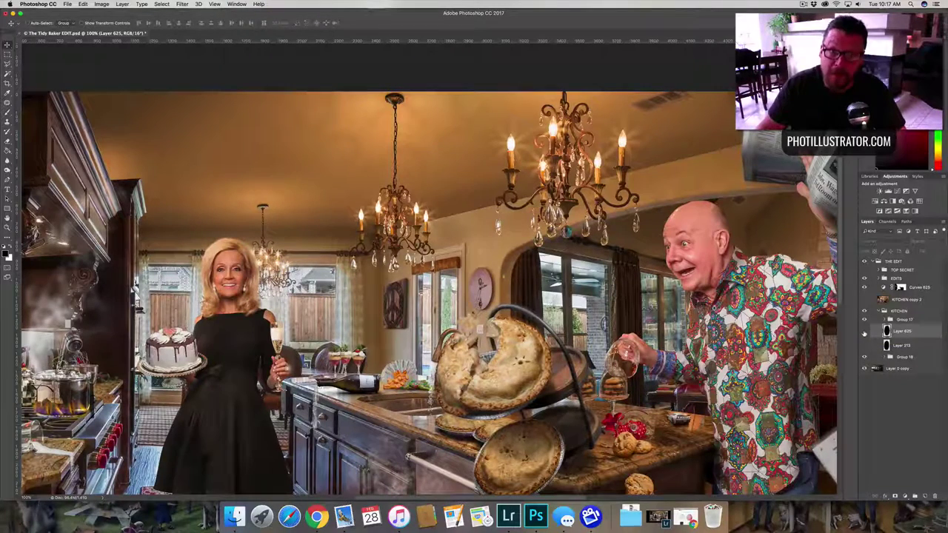
left_click(863, 331)
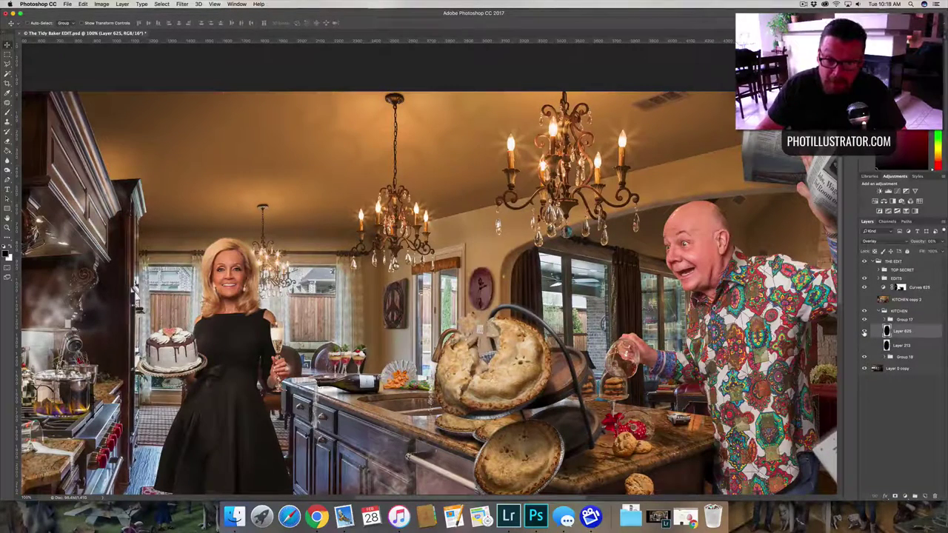
- Compare the clock close up with the Overlay layer hidden and shown, and check it within the full composite
left_click(480, 329, "super")
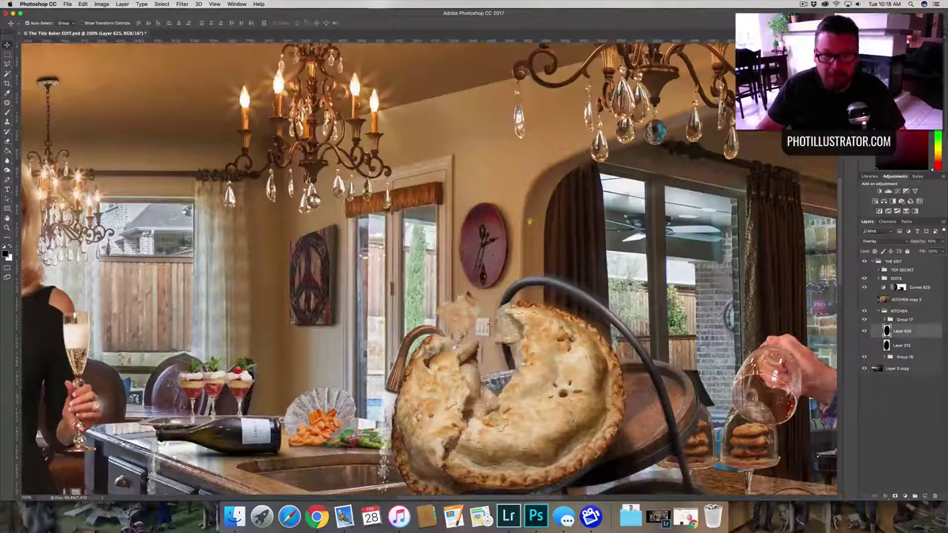
left_click(481, 329, "super")
left_click_drag(489, 326, 487, 363)
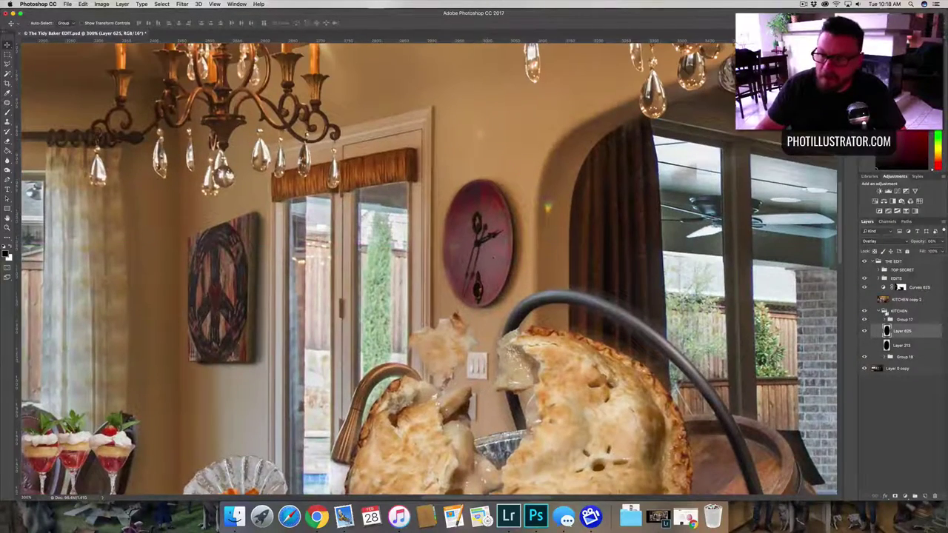
left_click(864, 331)
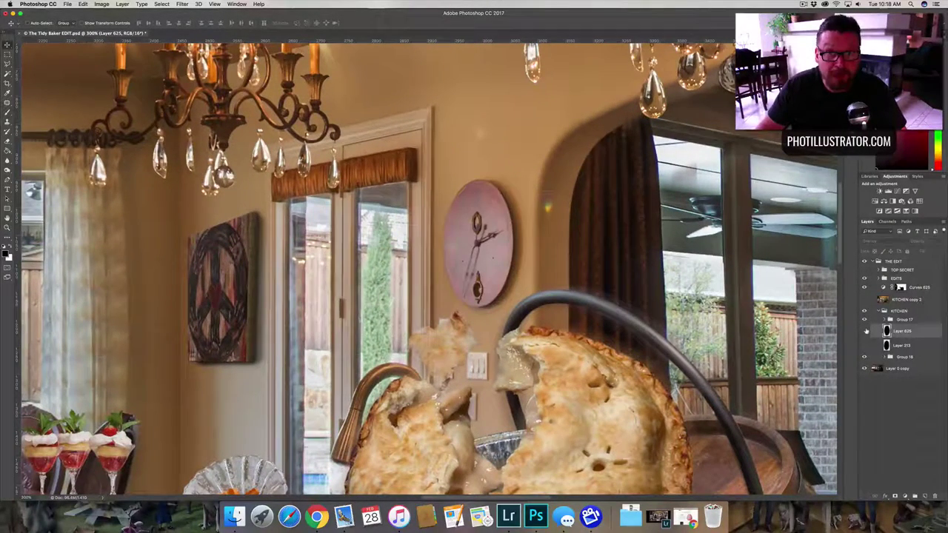
left_click(865, 331)
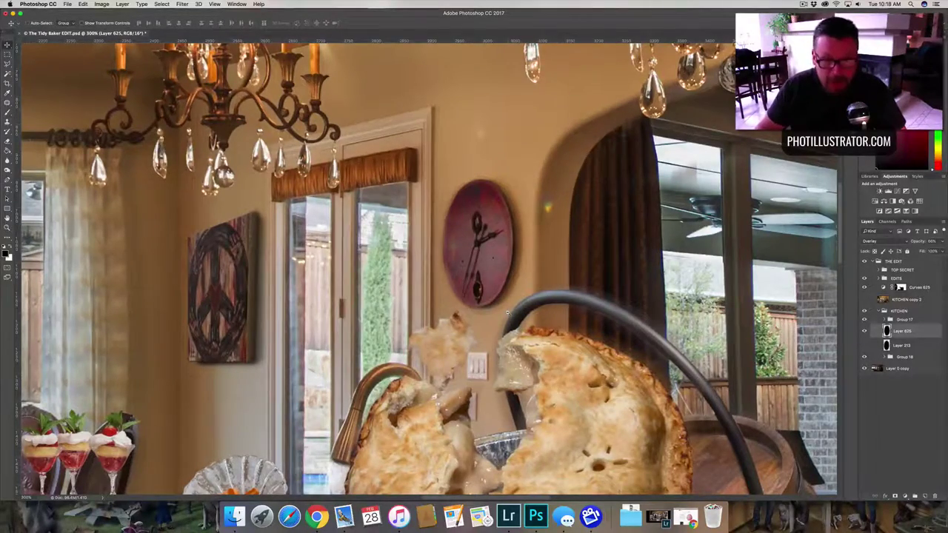
key("super+minus")
key("super+minus")
key("super+minus")
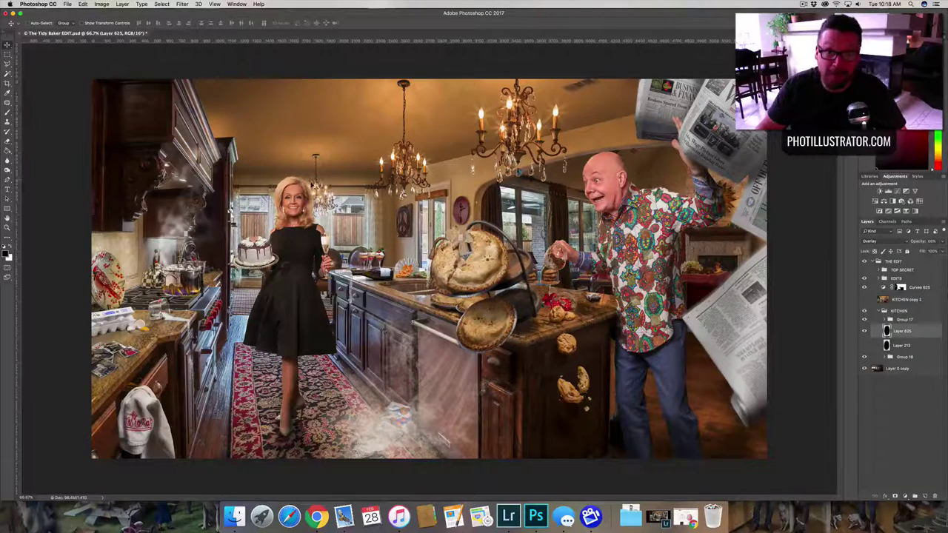
key("6")
key("6")
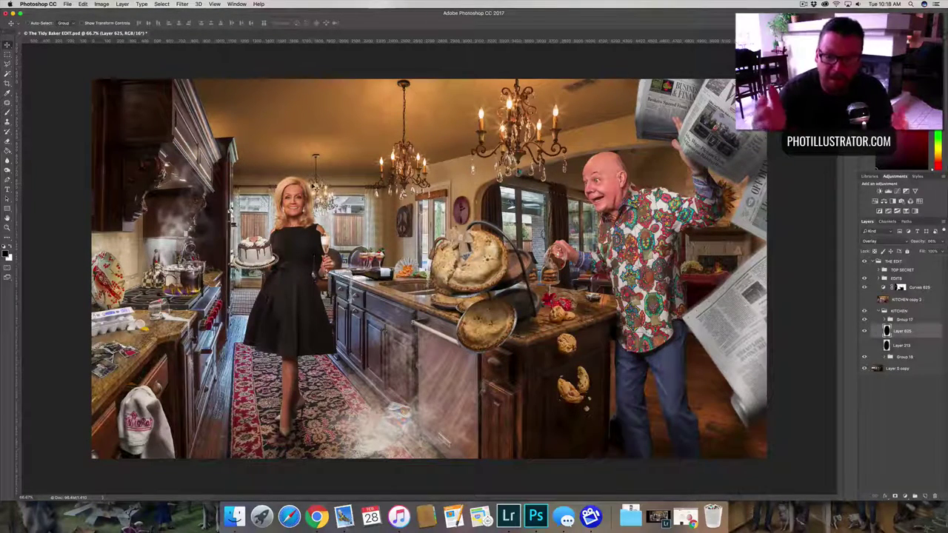